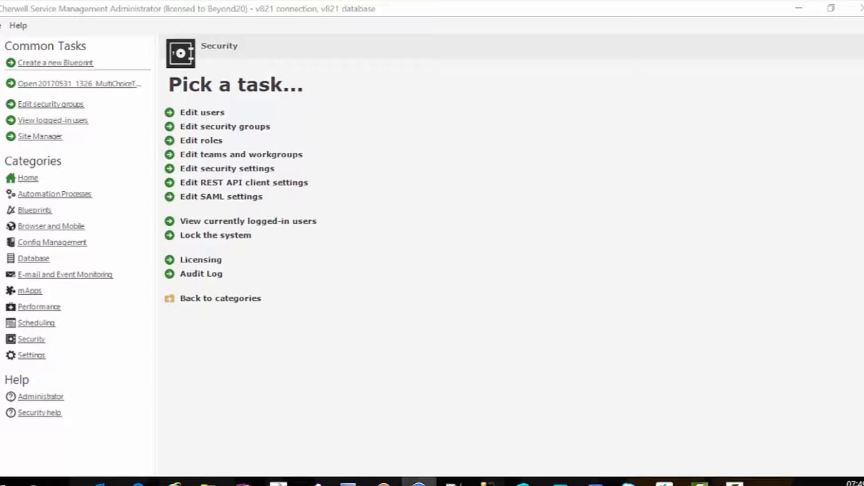
# Switch to the Cherwell Service Management client and run a blank quick search on Incident records.
pyautogui.hotkey('alt', 'Tab')
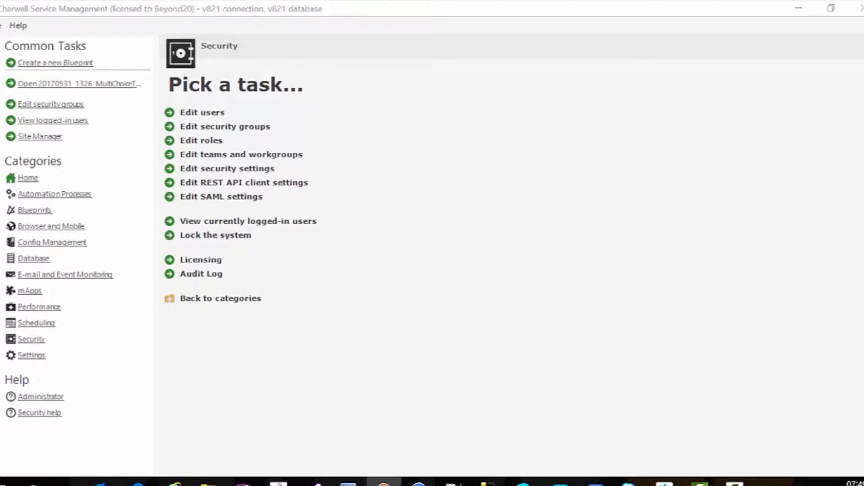
pyautogui.hotkey('alt', 'Tab')
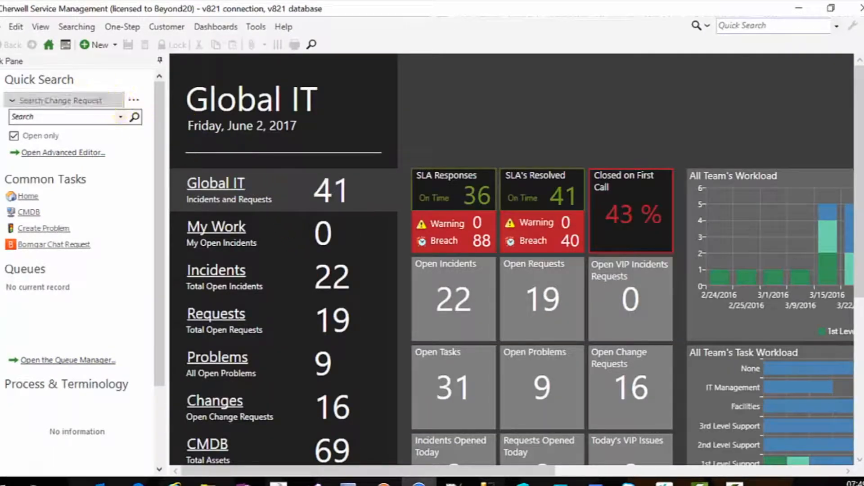
pyautogui.click(84, 104)
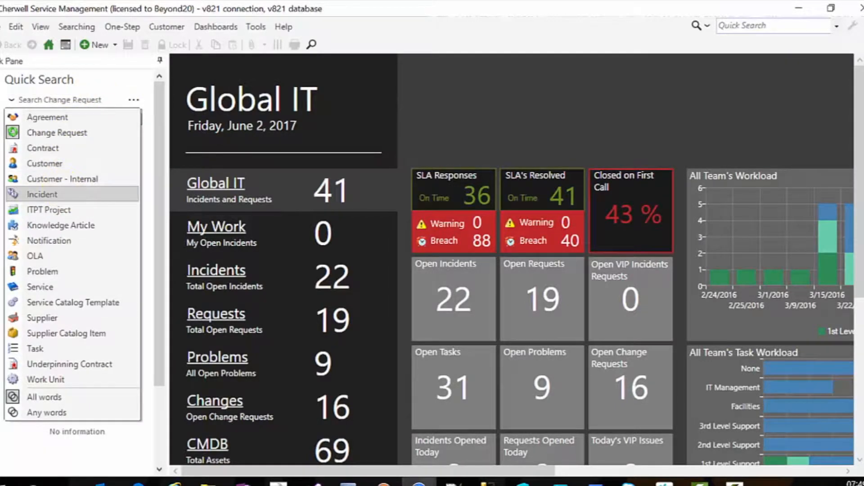
pyautogui.click(63, 193)
pyautogui.click(139, 118)
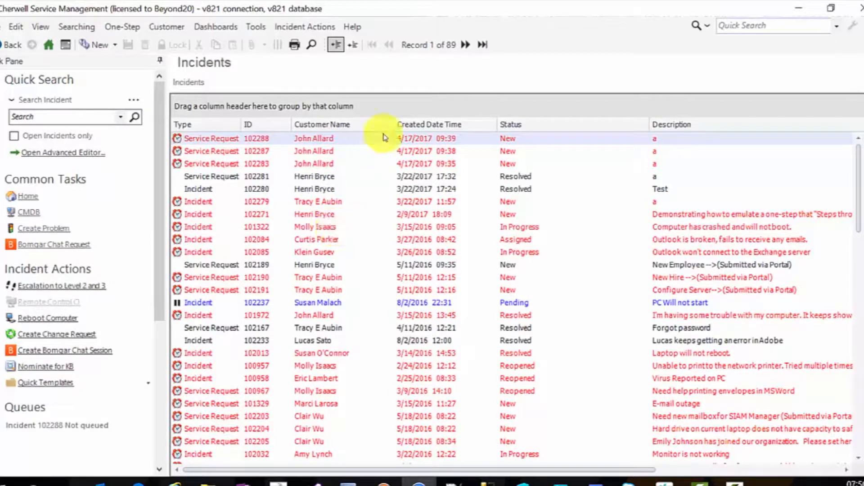
# Add the Call Source column to the Incidents grid after Customer Name and sort the grid by it in descending order.
pyautogui.rightClick(370, 129)
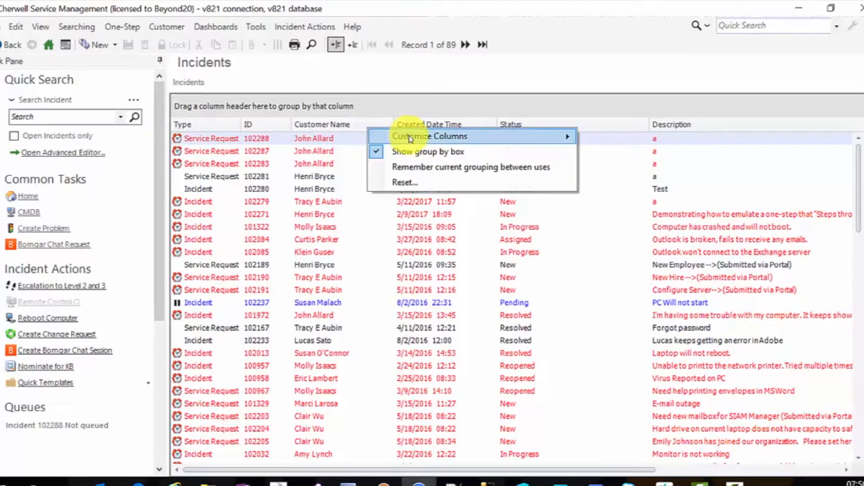
pyautogui.moveTo(507, 138)
pyautogui.click(107, 179)
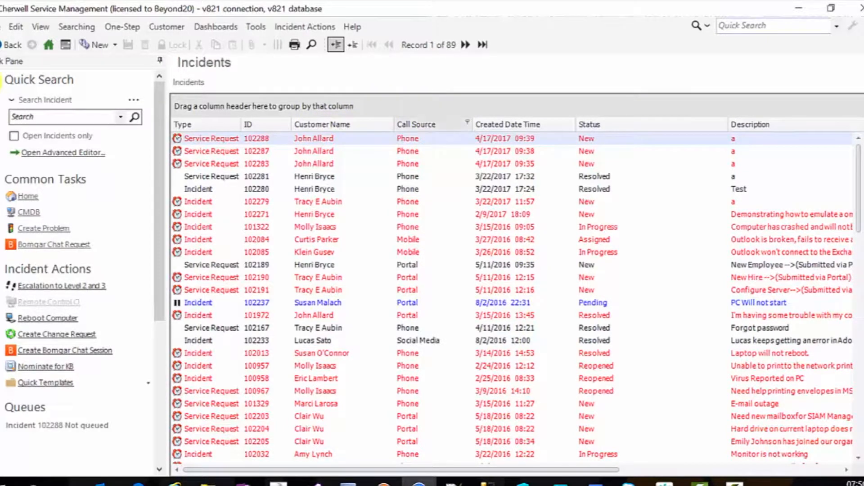
pyautogui.click(432, 125)
pyautogui.click(432, 125)
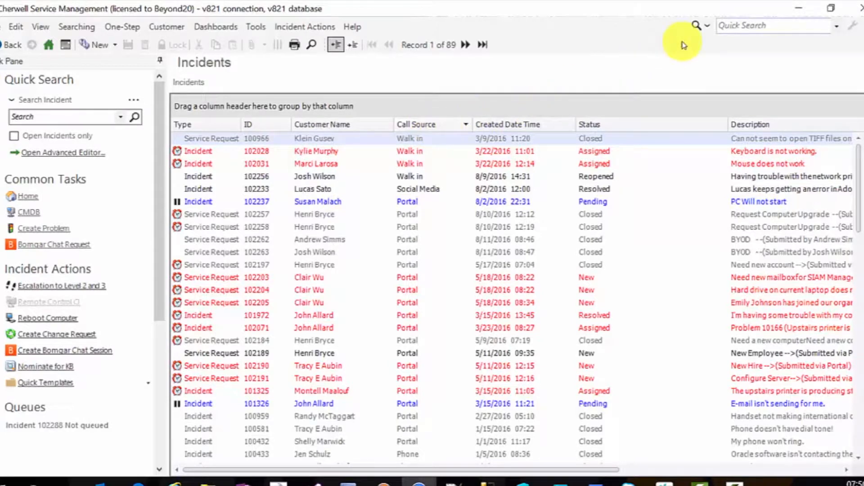
# In Cherwell Administrator, check the IT Service Desk Level 1 group's application right "Can customize grids even if they don't support customization?".
pyautogui.click(799, 12)
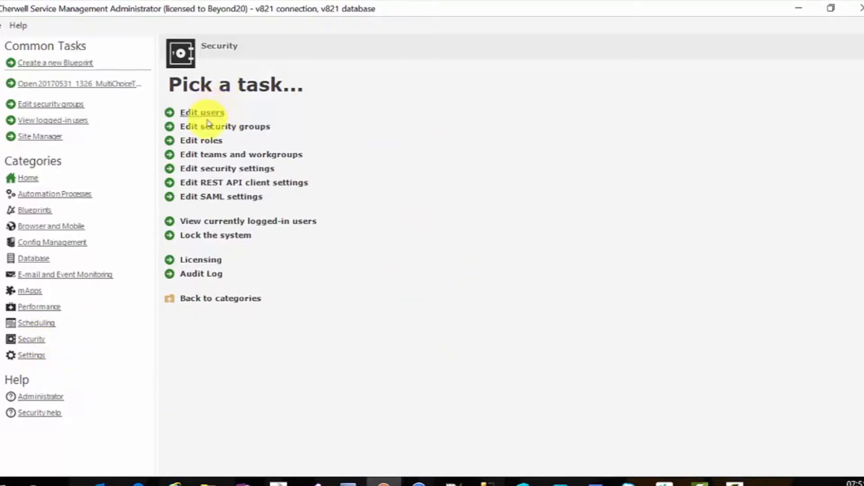
pyautogui.click(207, 131)
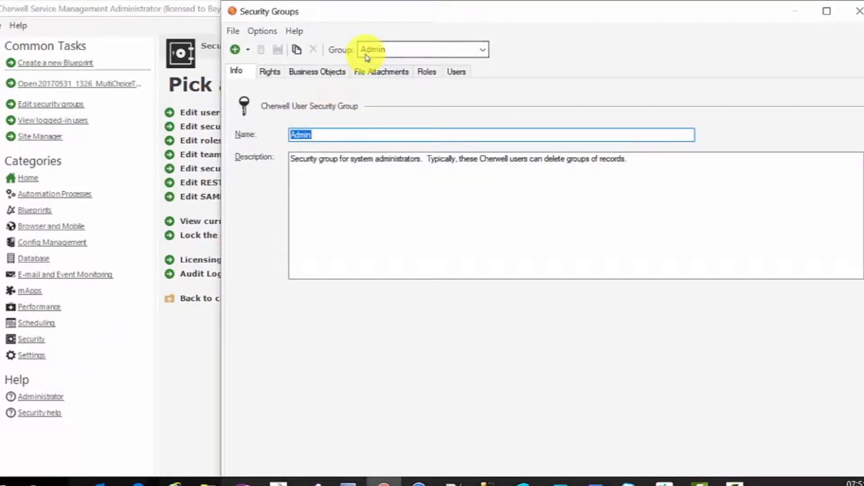
pyautogui.click(438, 51)
pyautogui.click(421, 93)
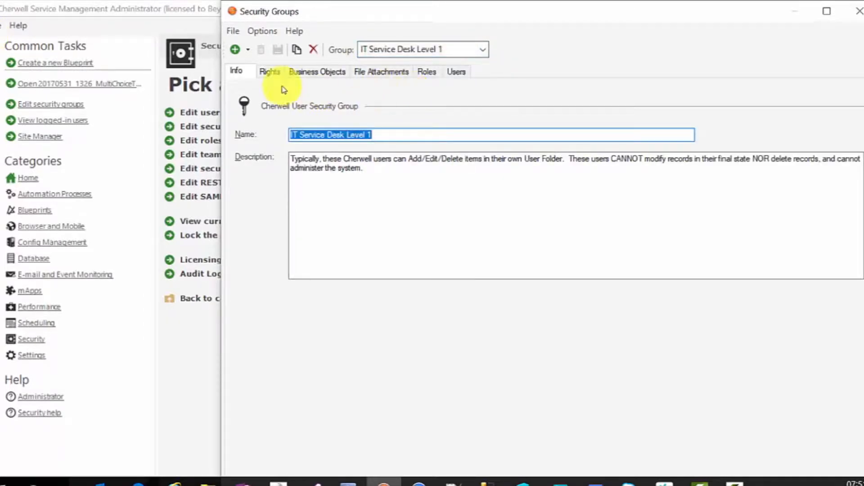
pyautogui.click(270, 72)
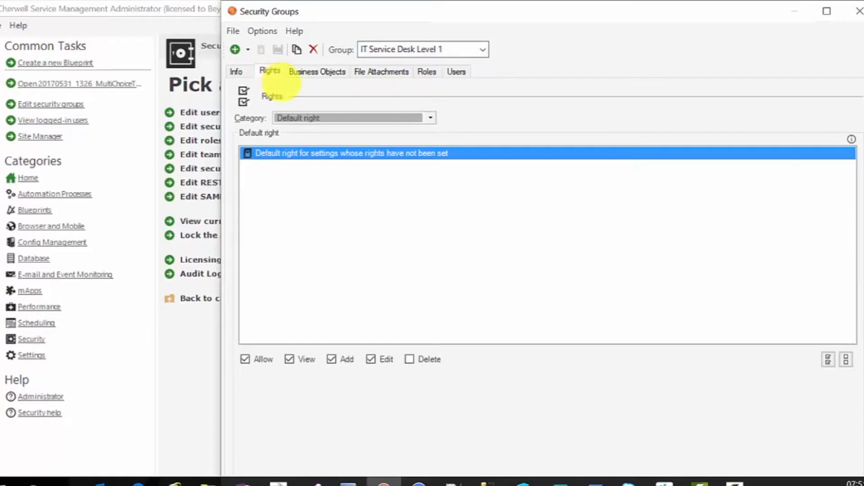
pyautogui.click(352, 119)
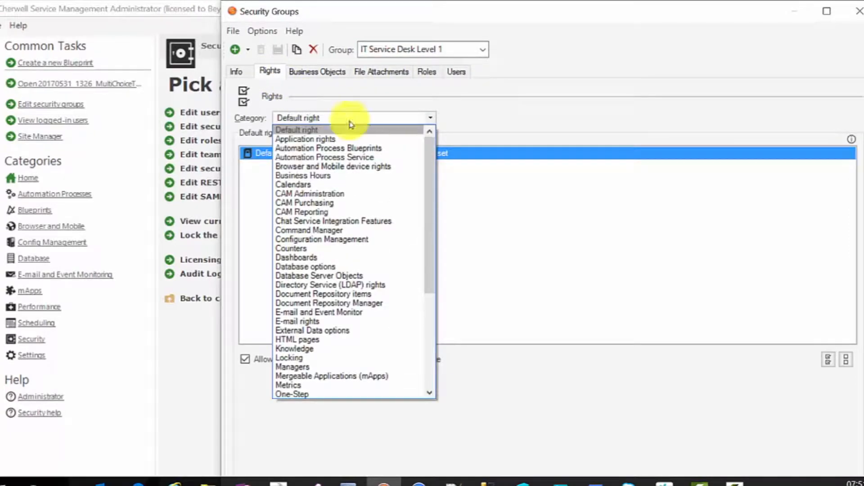
pyautogui.click(343, 141)
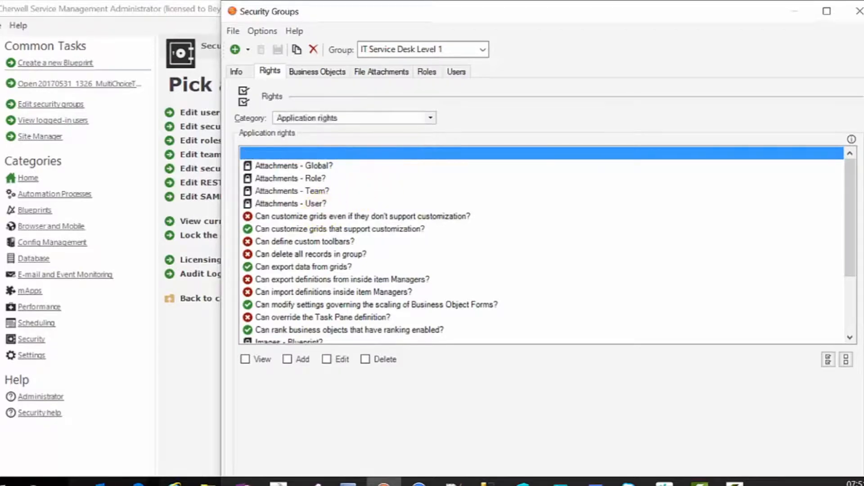
pyautogui.click(325, 216)
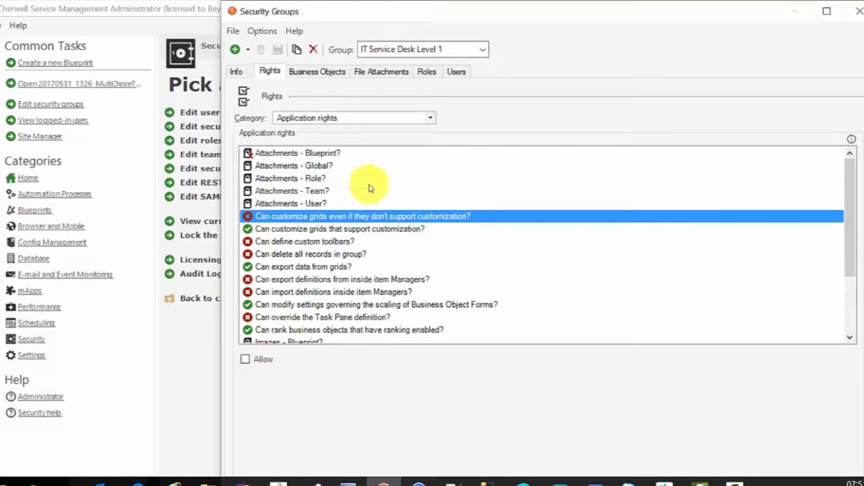
# Compare the same grid customization right for IT Service Desk Level 2 & 3 with Level 1, then close the security groups.
pyautogui.click(434, 49)
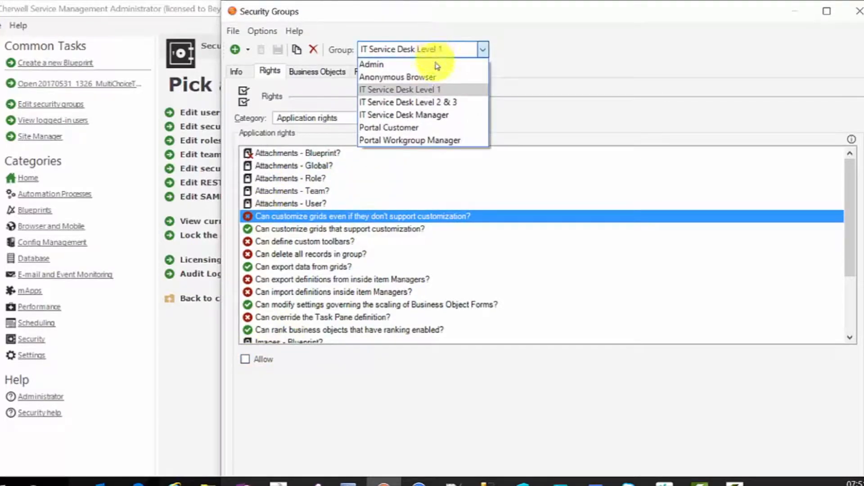
pyautogui.click(421, 102)
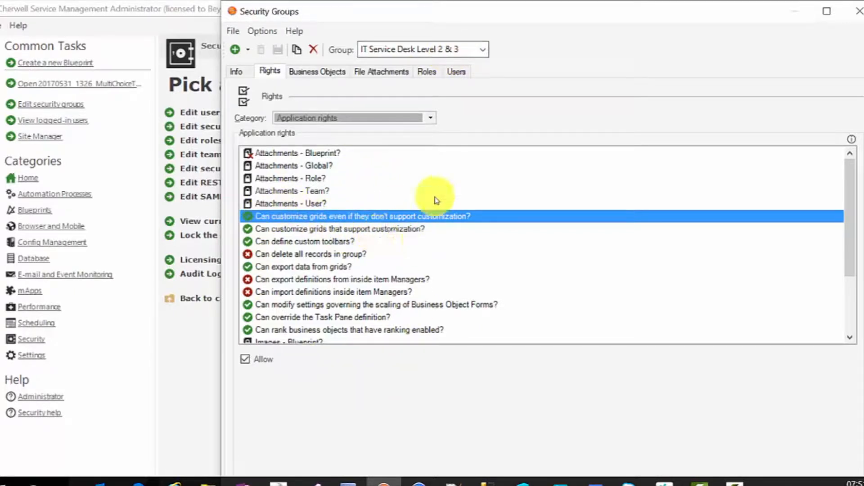
pyautogui.click(423, 49)
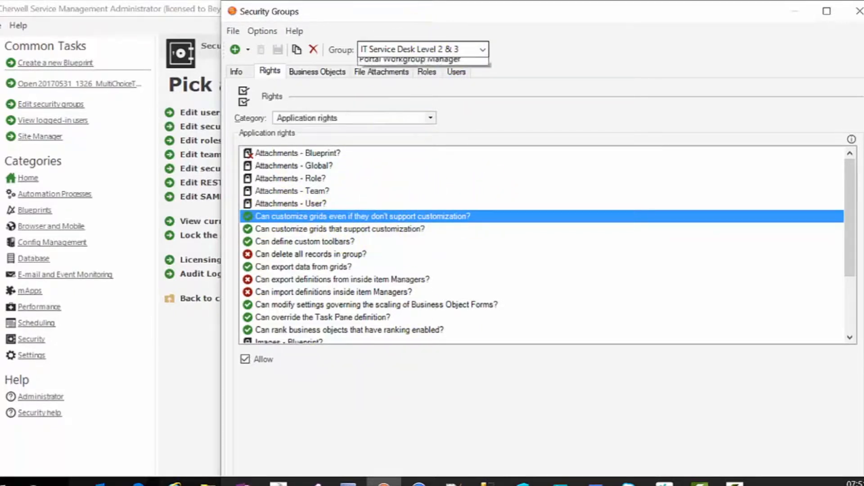
pyautogui.click(413, 89)
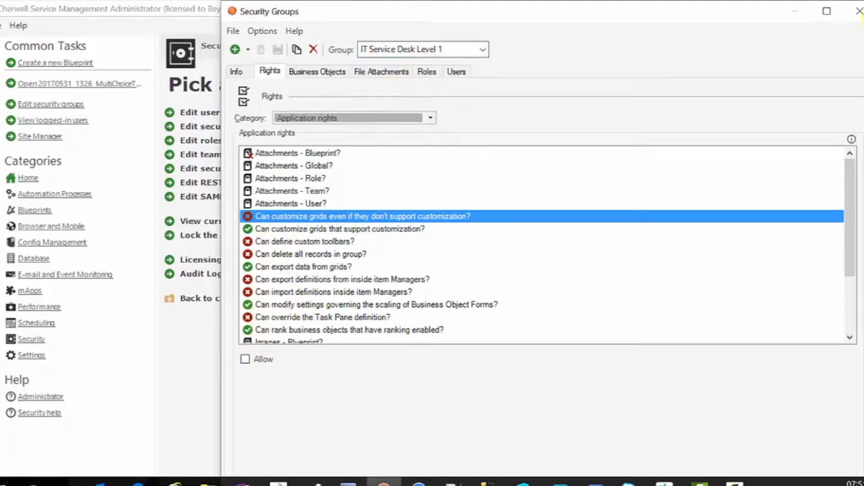
pyautogui.click(859, 11)
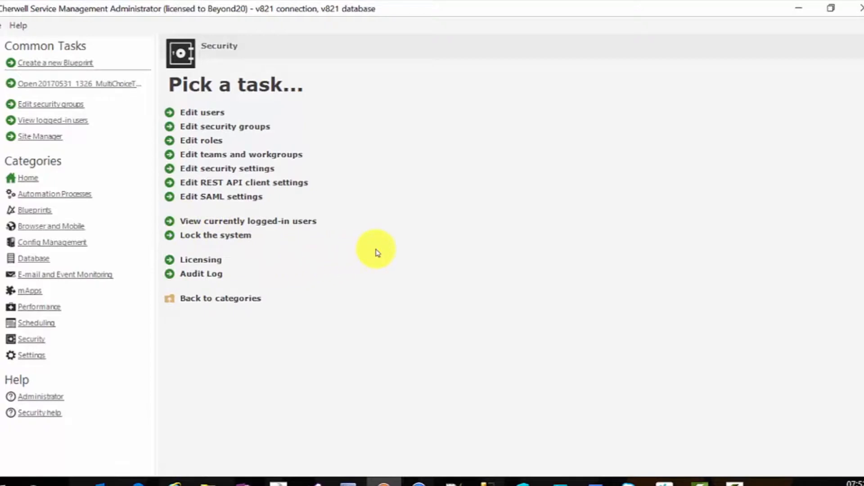
# Create a new Blueprint and add a new Incident grid named "Incident 1".
pyautogui.click(73, 63)
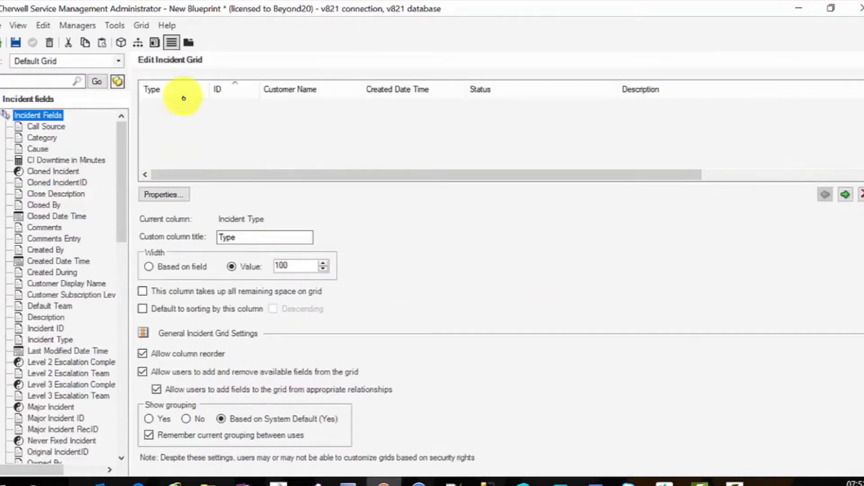
pyautogui.click(141, 25)
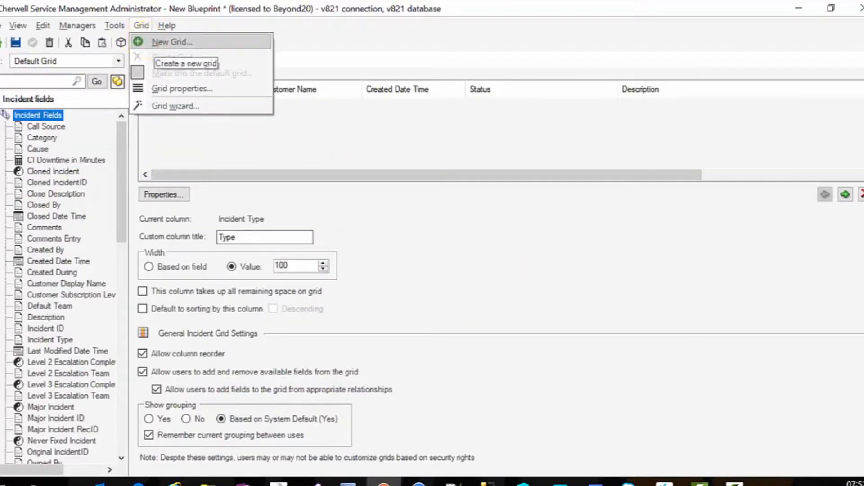
pyautogui.click(167, 42)
pyautogui.click(404, 253)
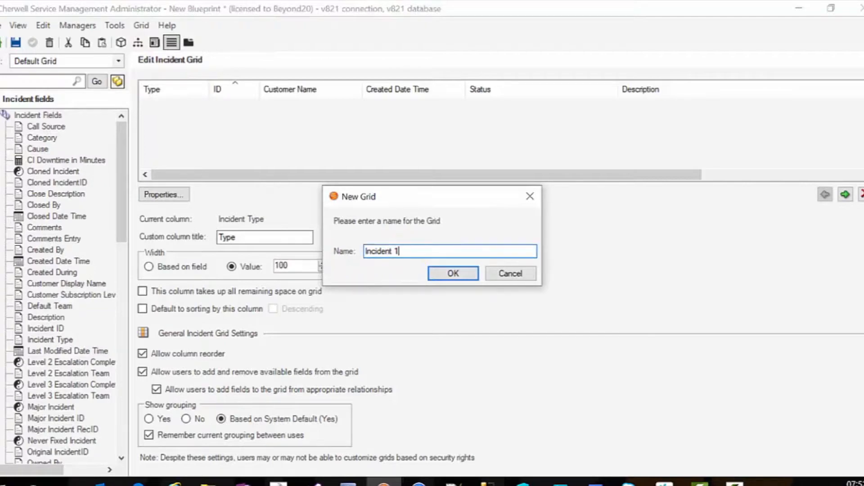
pyautogui.click(443, 273)
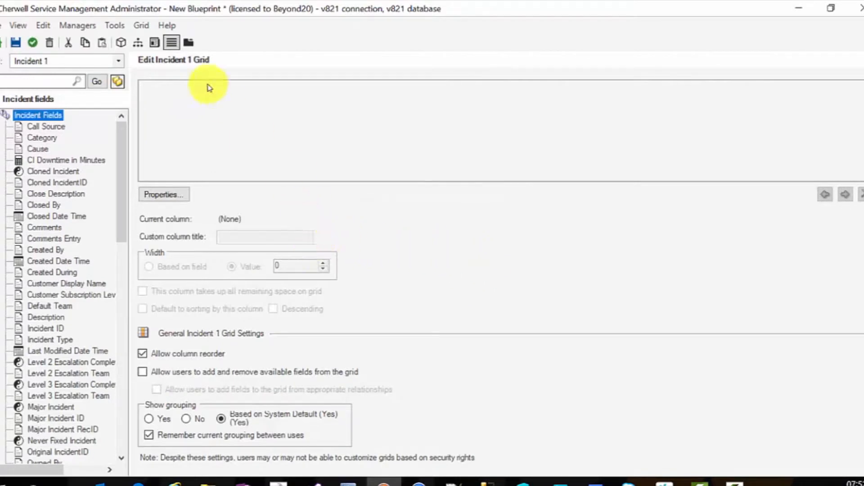
# Add the Category, Cause and Cloned IncidentID fields as columns of the Incident 1 grid.
pyautogui.moveTo(42, 137); pyautogui.dragTo(180, 131)
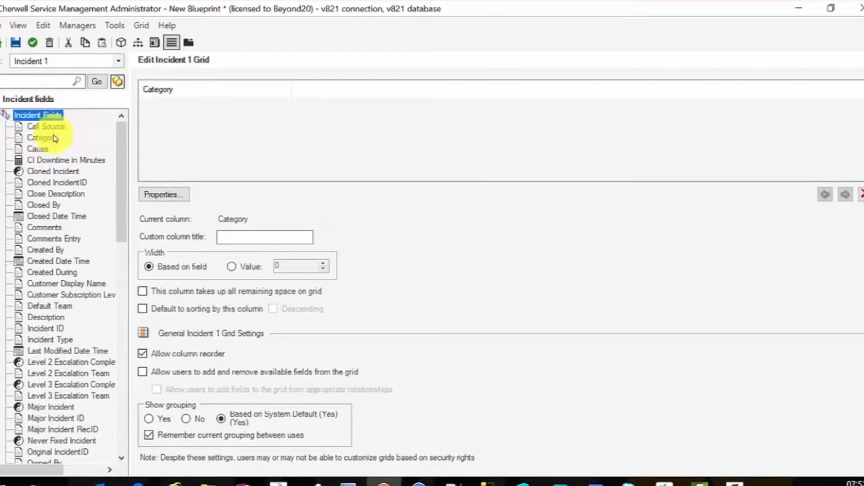
pyautogui.moveTo(43, 150); pyautogui.dragTo(243, 121)
pyautogui.moveTo(56, 182)
pyautogui.mouseDown()
pyautogui.moveTo(359, 127)
pyautogui.moveTo(318, 128)
pyautogui.mouseUp()
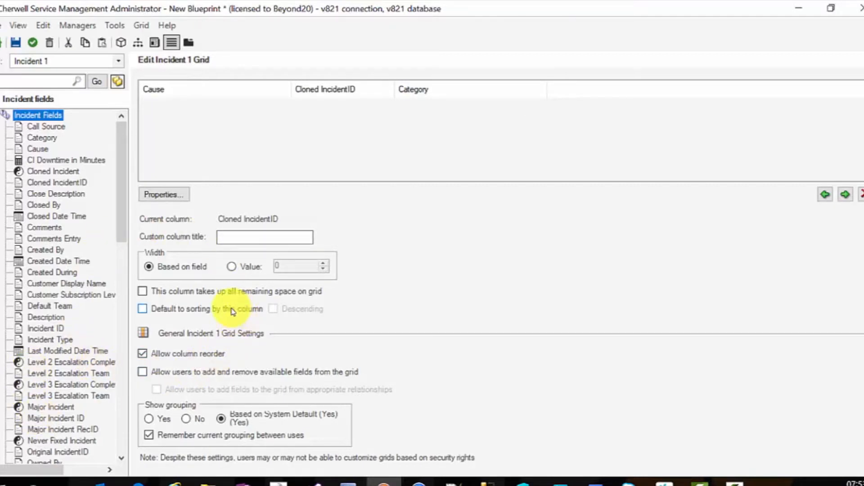
# Allow users to add and remove available fields from the Incident 1 grid, including fields from appropriate relationships.
pyautogui.click(143, 373)
pyautogui.click(144, 373)
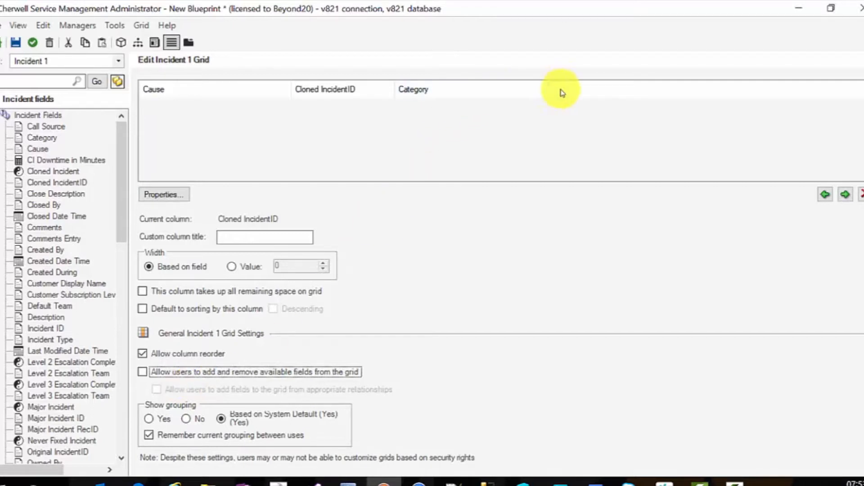
pyautogui.click(142, 373)
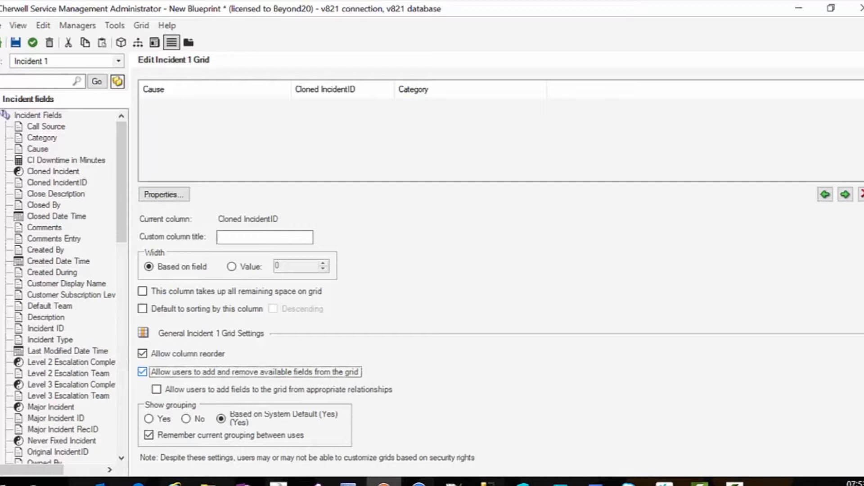
pyautogui.click(157, 390)
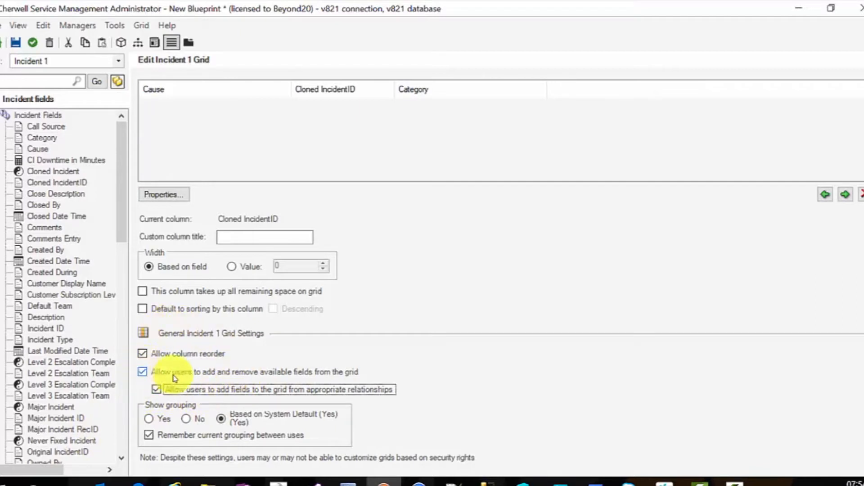
# Leave the grid editor without applying the changes and close the Blueprint without saving.
pyautogui.click(4, 42)
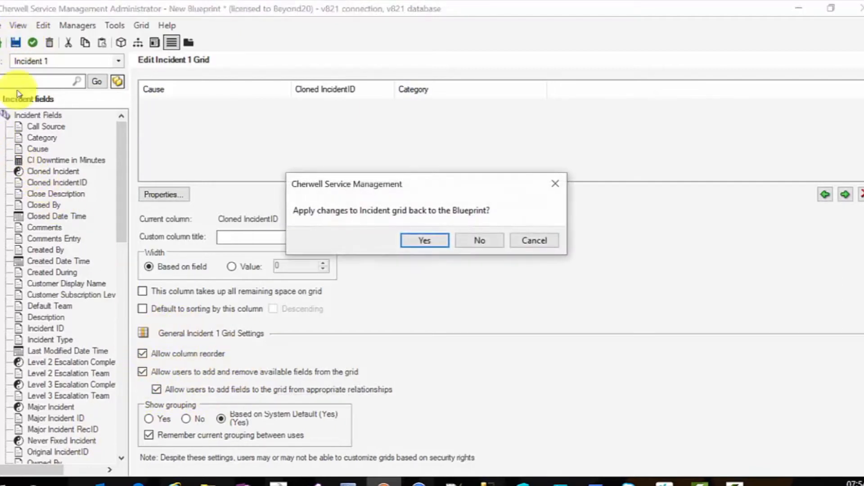
pyautogui.click(479, 239)
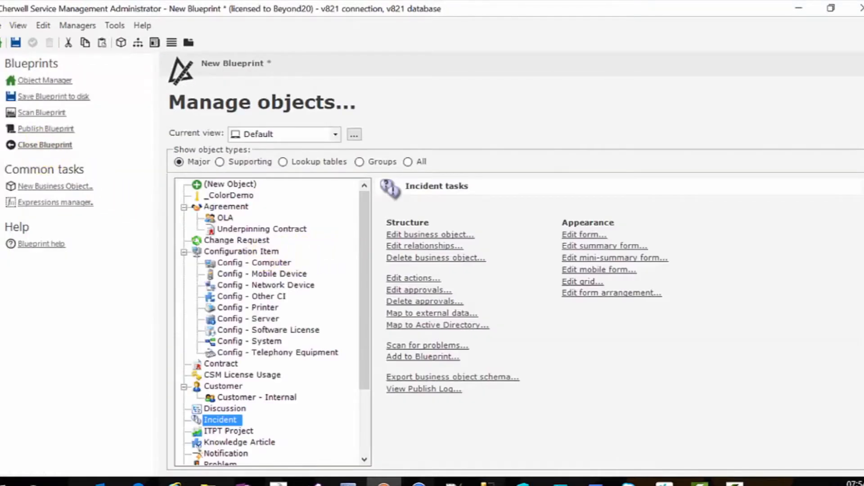
pyautogui.click(42, 144)
pyautogui.press('n')
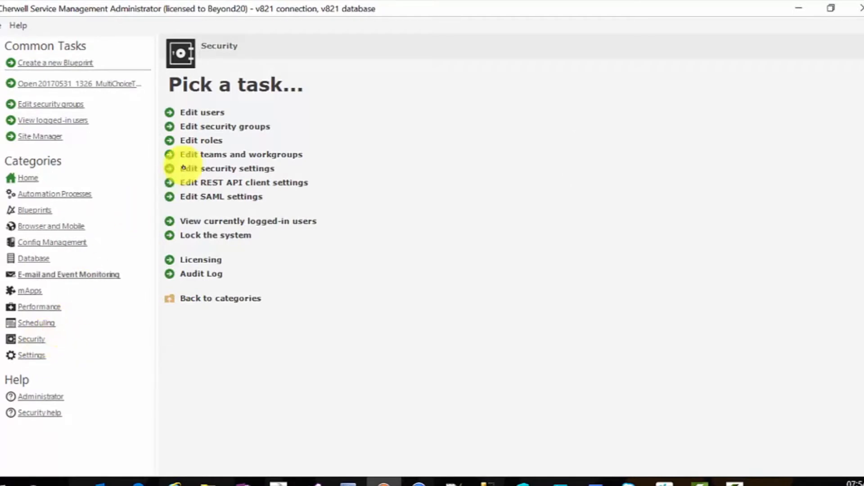
# In the IT Service Desk Level 1 group's application rights, select "Can customize grids even if they don't support customization?".
pyautogui.click(212, 126)
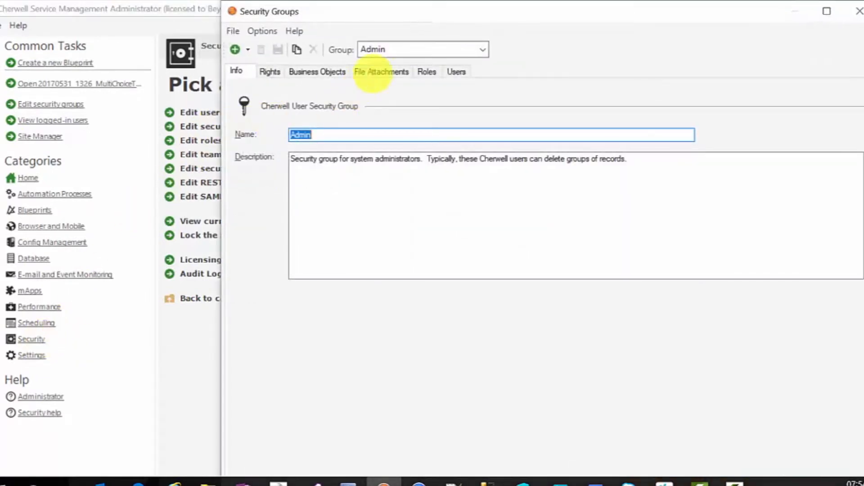
pyautogui.click(411, 49)
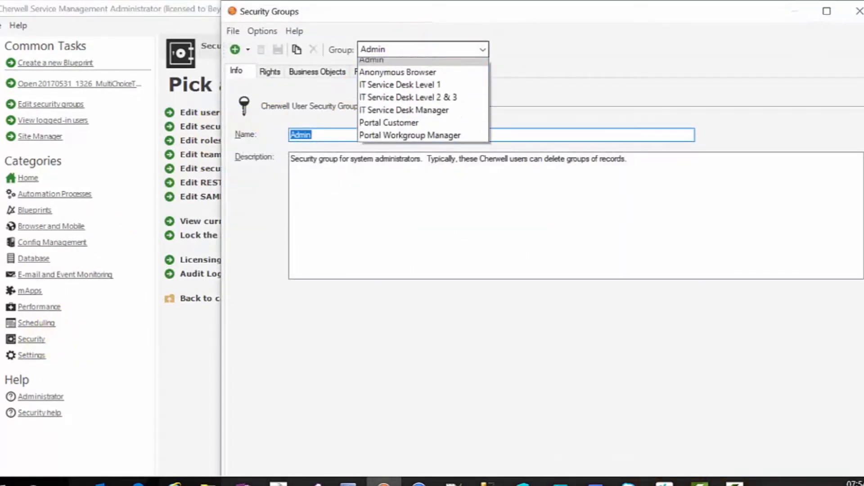
pyautogui.click(396, 89)
pyautogui.click(280, 73)
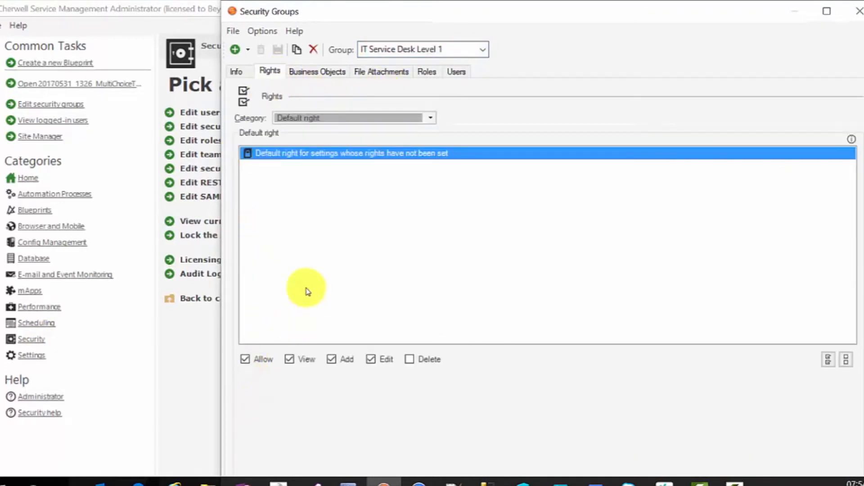
pyautogui.click(339, 120)
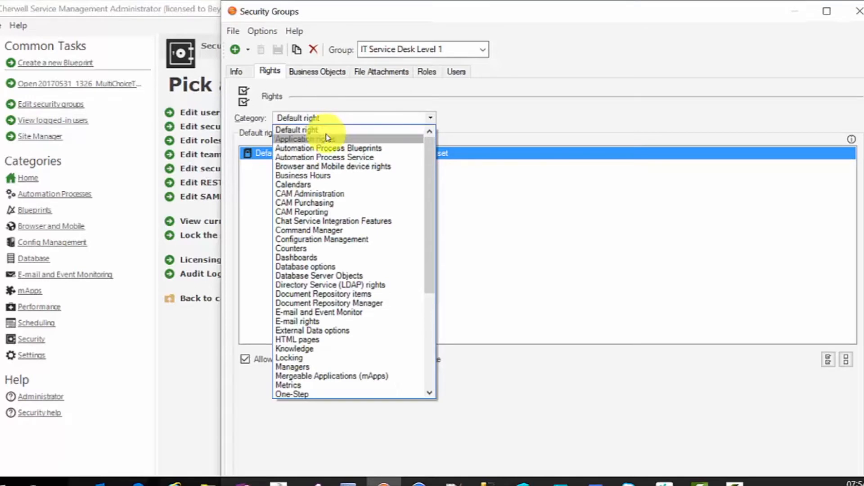
pyautogui.click(327, 135)
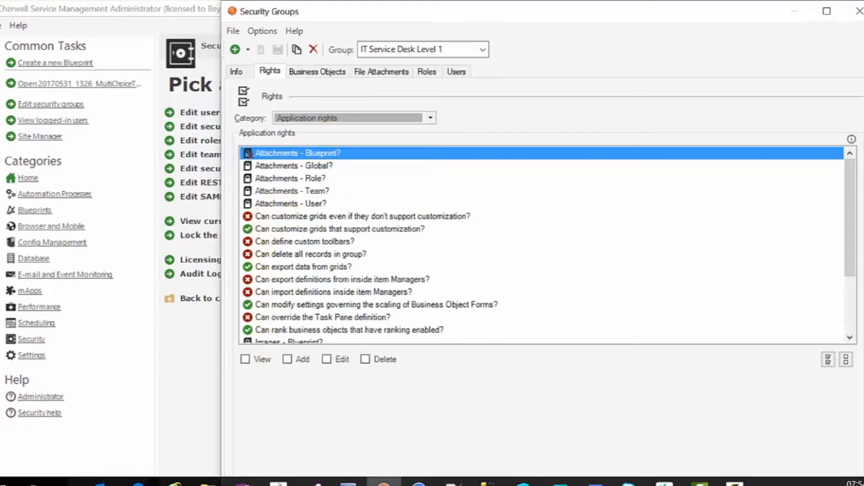
pyautogui.click(276, 216)
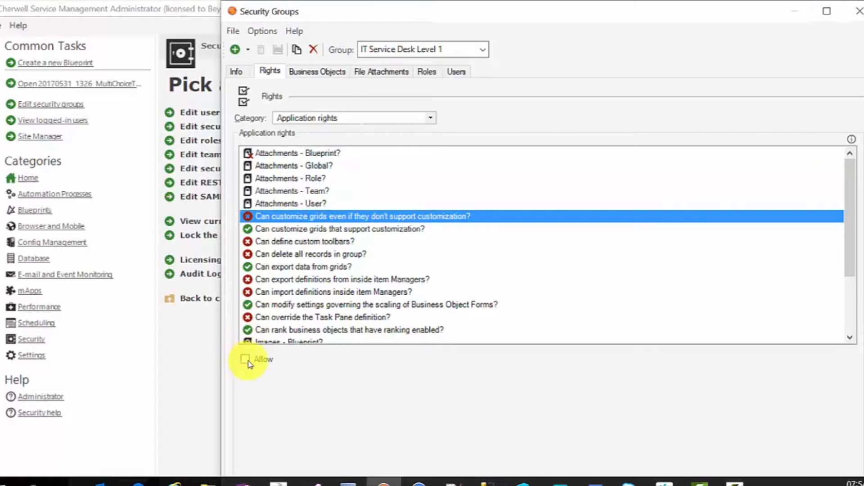